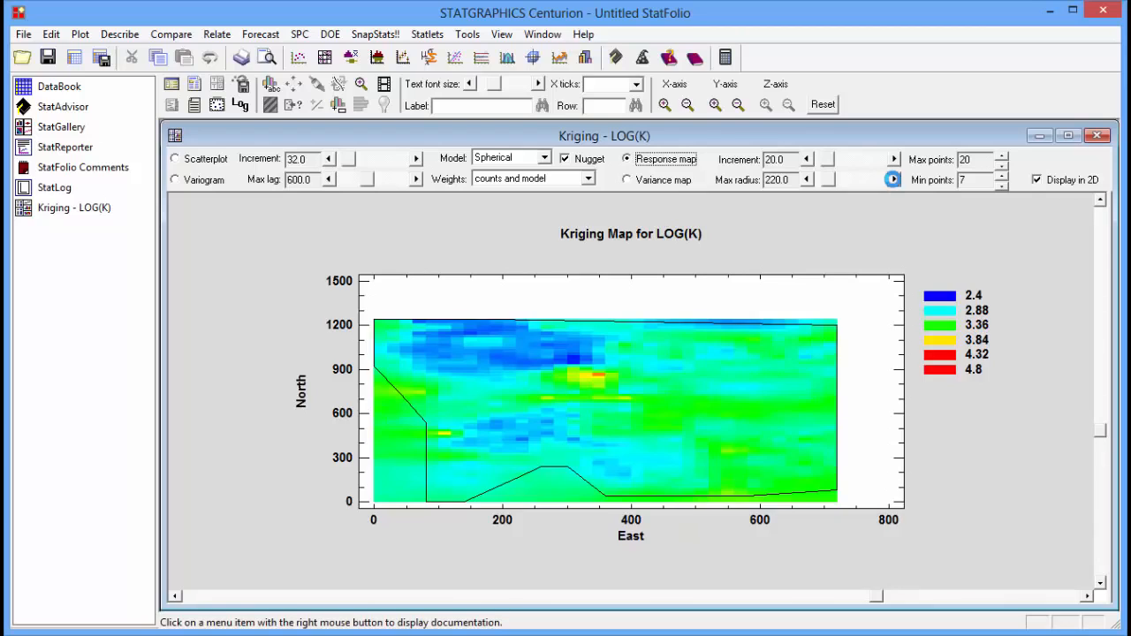
Step: Try larger maximum radius values for the kriging response map, return the radius to 200, and reduce the map increment to 16
{"action": "left_click", "coordinate": [894, 179]}
{"action": "left_click", "coordinate": [893, 179]}
{"action": "left_click", "coordinate": [894, 180]}
{"action": "left_click", "coordinate": [806, 179]}
{"action": "left_click", "coordinate": [807, 180]}
{"action": "left_click", "coordinate": [807, 180]}
{"action": "left_click", "coordinate": [807, 180]}
{"action": "left_click", "coordinate": [806, 160]}
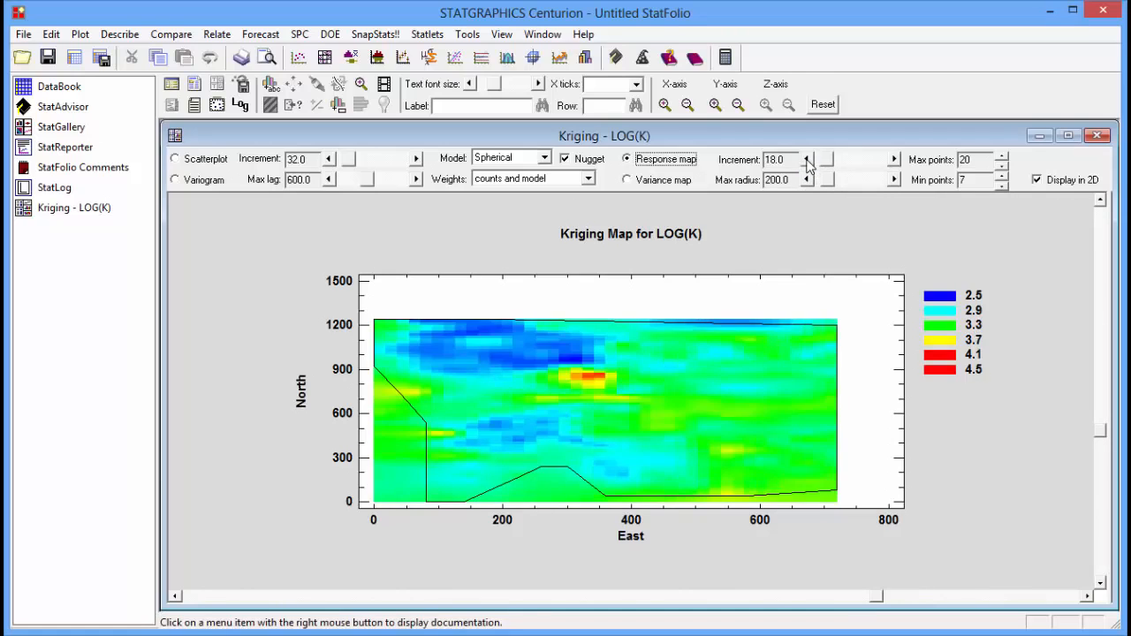
{"action": "left_click", "coordinate": [806, 160]}
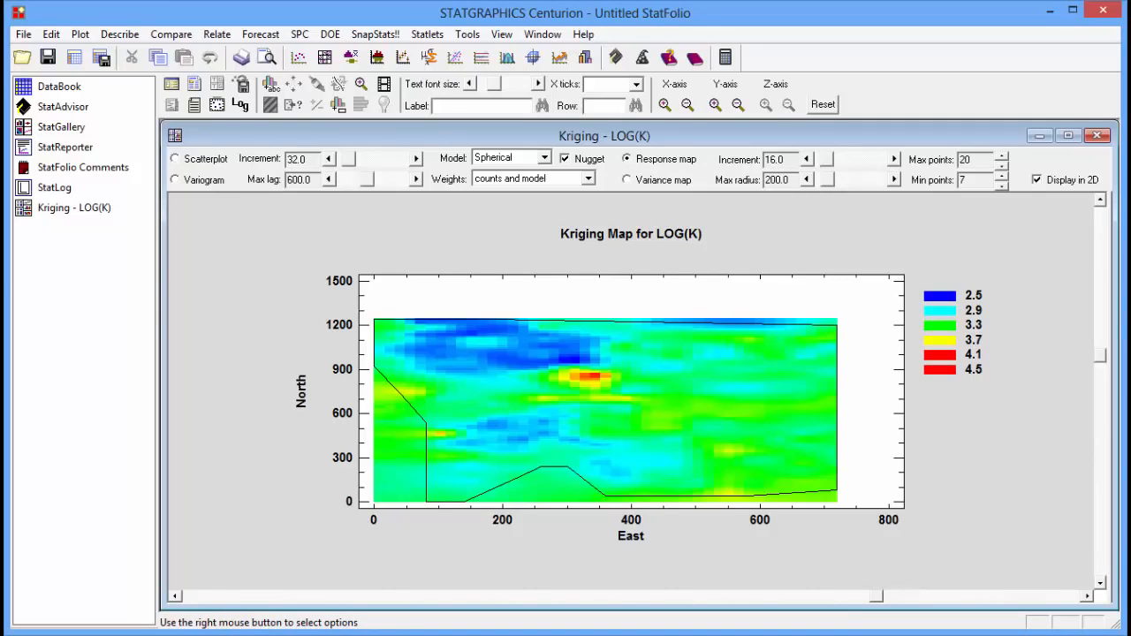
Step: Display the response map as a 3D perspective diagram tilted to a higher viewpoint, and switch to the variance map
{"action": "left_click", "coordinate": [1038, 181]}
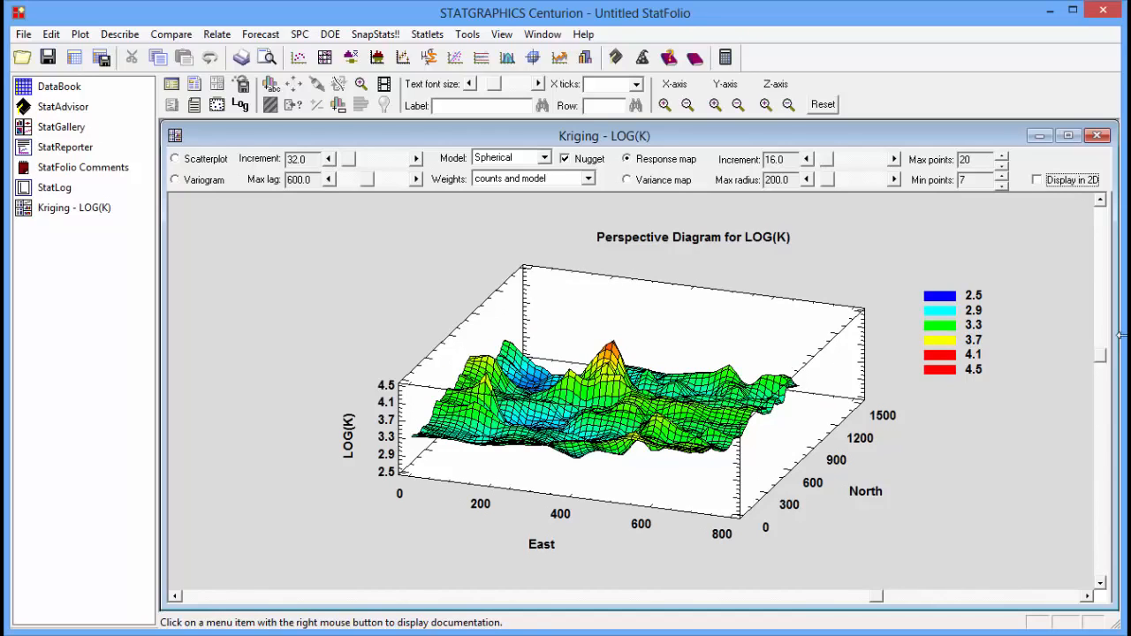
{"action": "left_click_drag", "start_coordinate": [1100, 356], "coordinate": [1116, 266]}
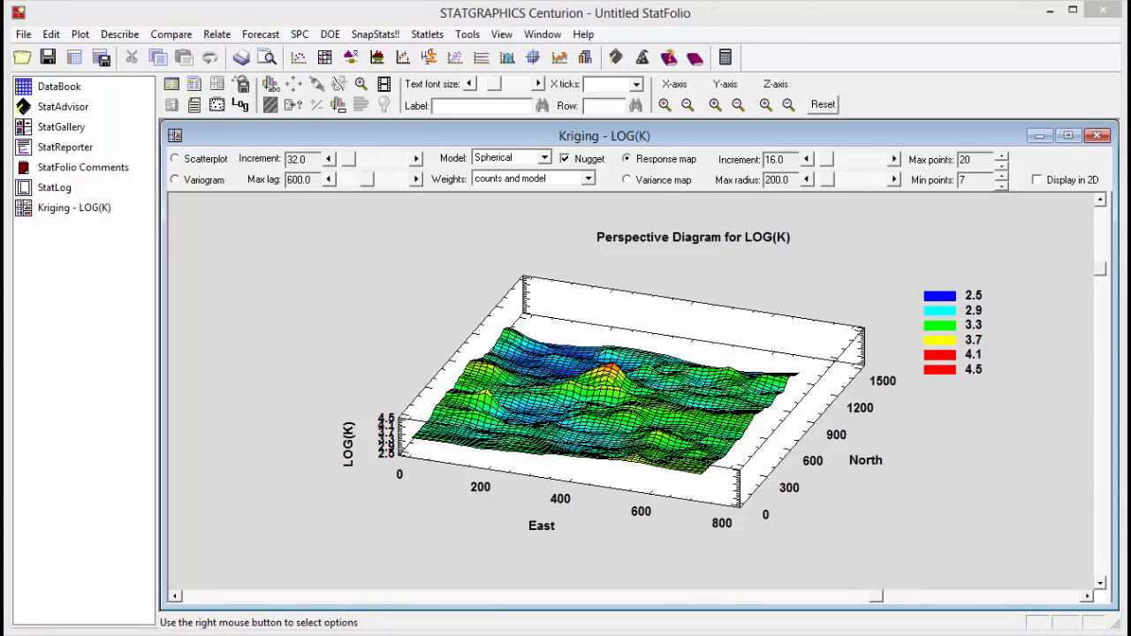
{"action": "left_click", "coordinate": [642, 180]}
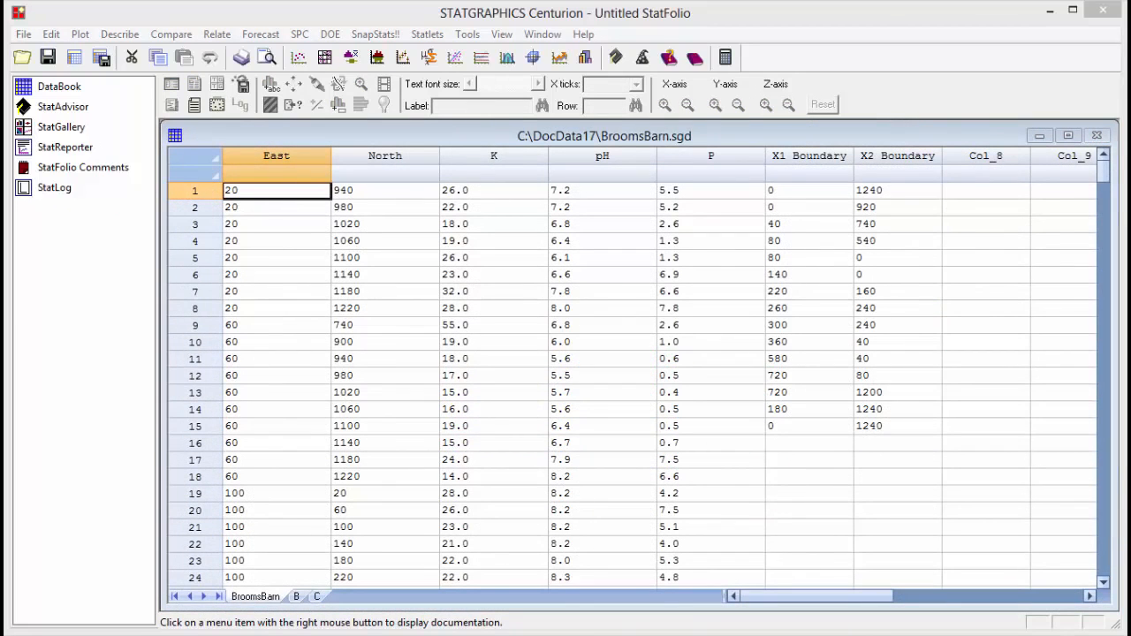
Step: Start a geospatial Kriging analysis with LOG(K) as Y, East as X1 and North as X2
{"action": "left_click", "coordinate": [131, 40]}
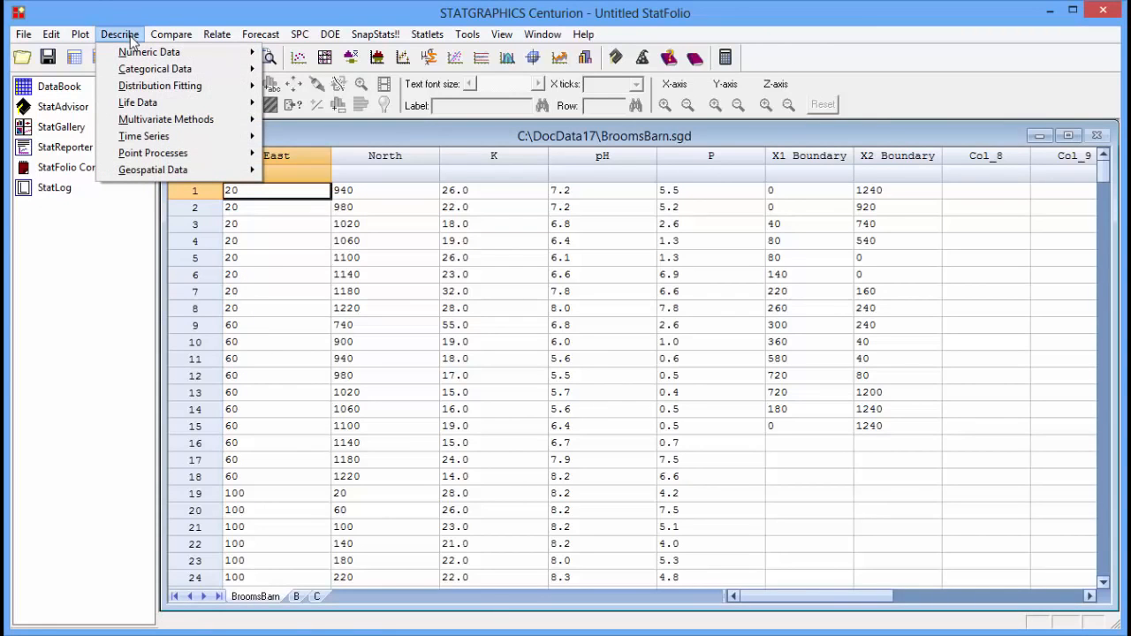
{"action": "mouse_move", "coordinate": [177, 175]}
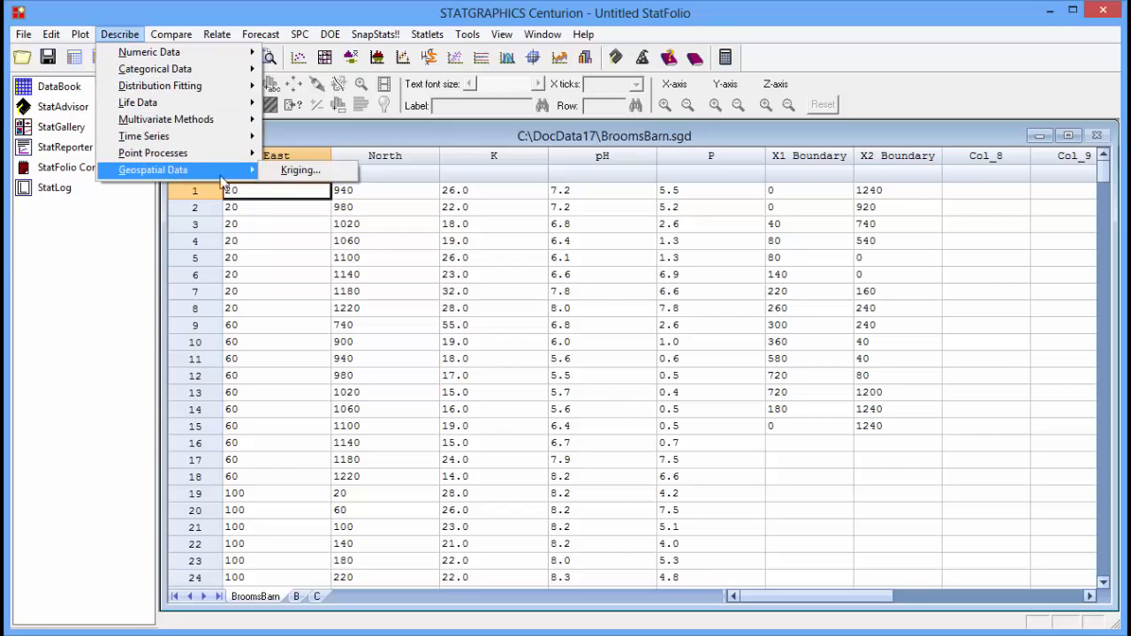
{"action": "left_click", "coordinate": [289, 175]}
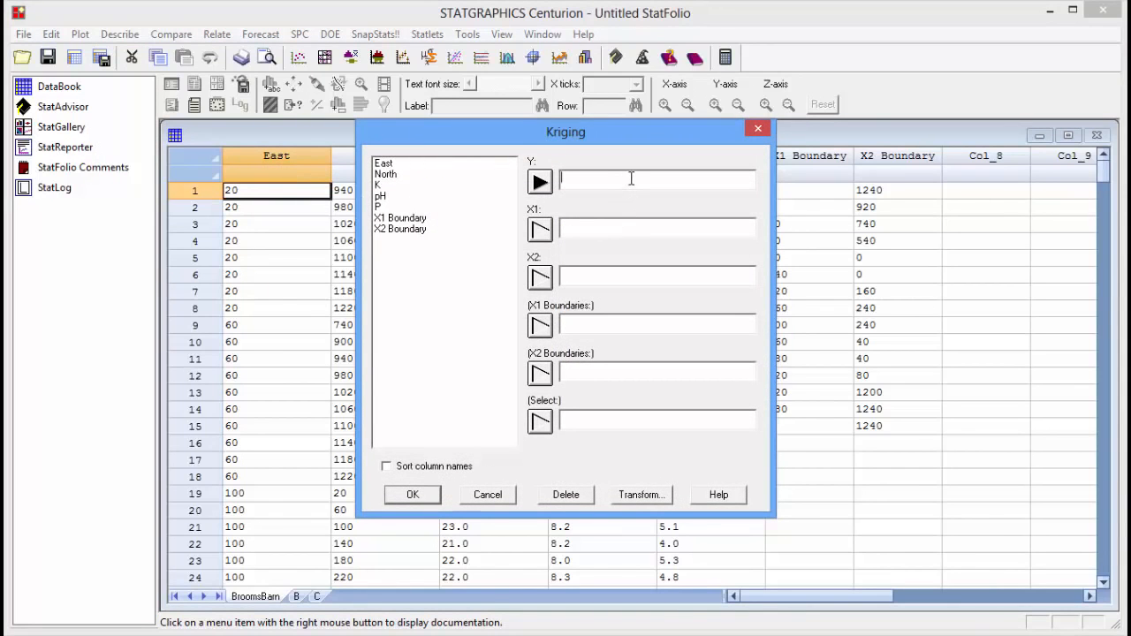
{"action": "type", "text": "LOG(K)"}
{"action": "left_click", "coordinate": [393, 166]}
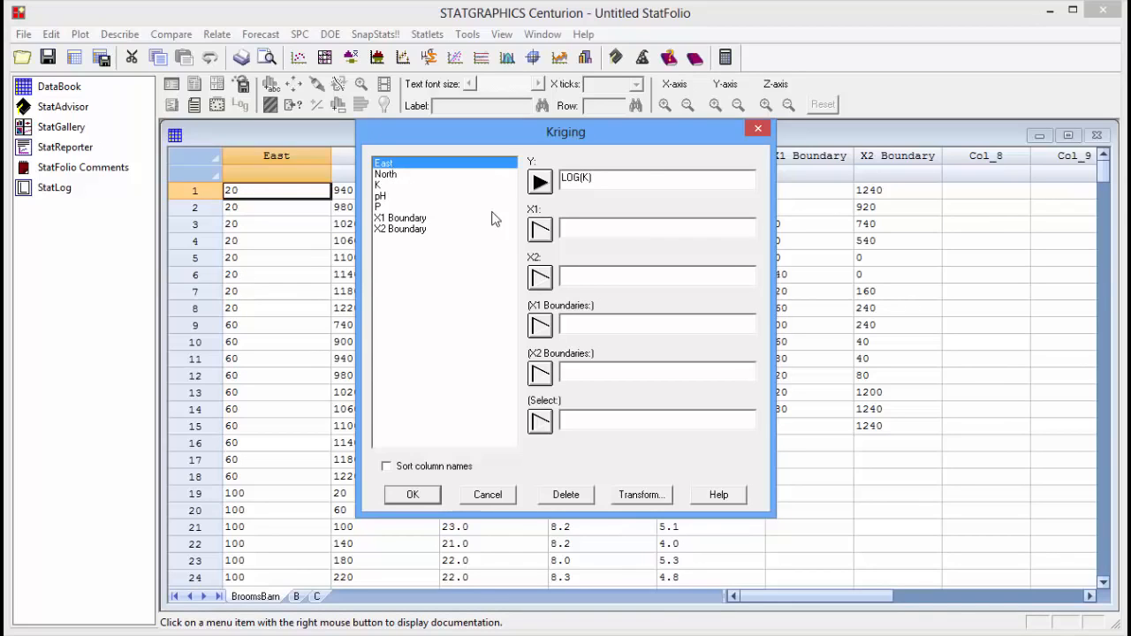
{"action": "left_click", "coordinate": [540, 229]}
{"action": "left_click", "coordinate": [417, 177]}
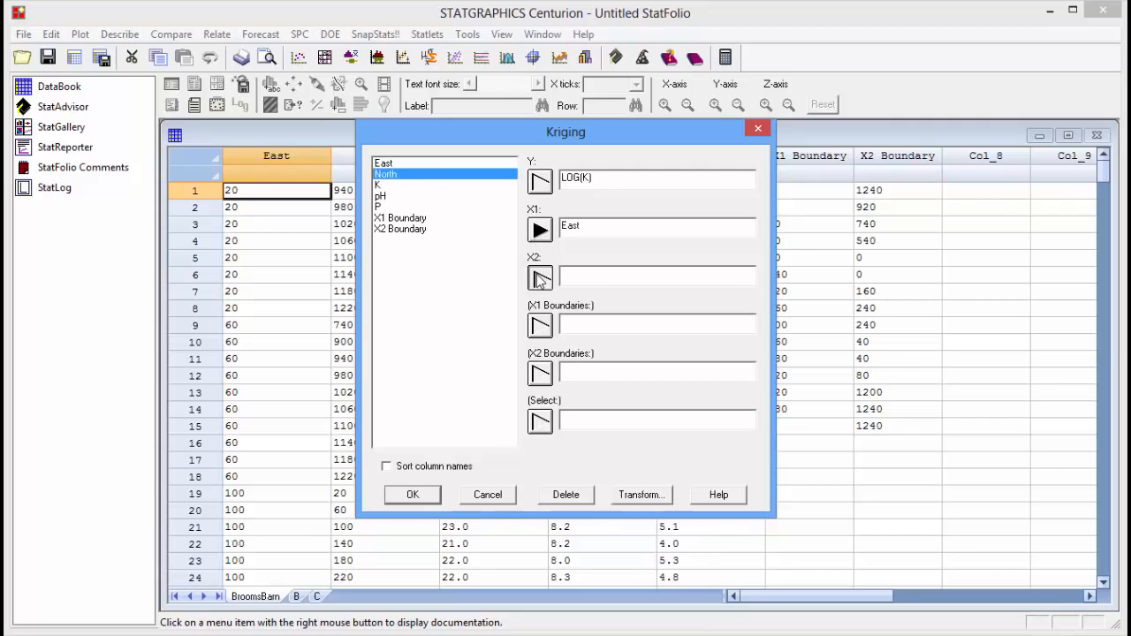
{"action": "left_click", "coordinate": [540, 277]}
Step: Assign X1 Boundary and X2 Boundary as the analysis boundaries and generate the output with the Kriging Table included
{"action": "left_click", "coordinate": [409, 218]}
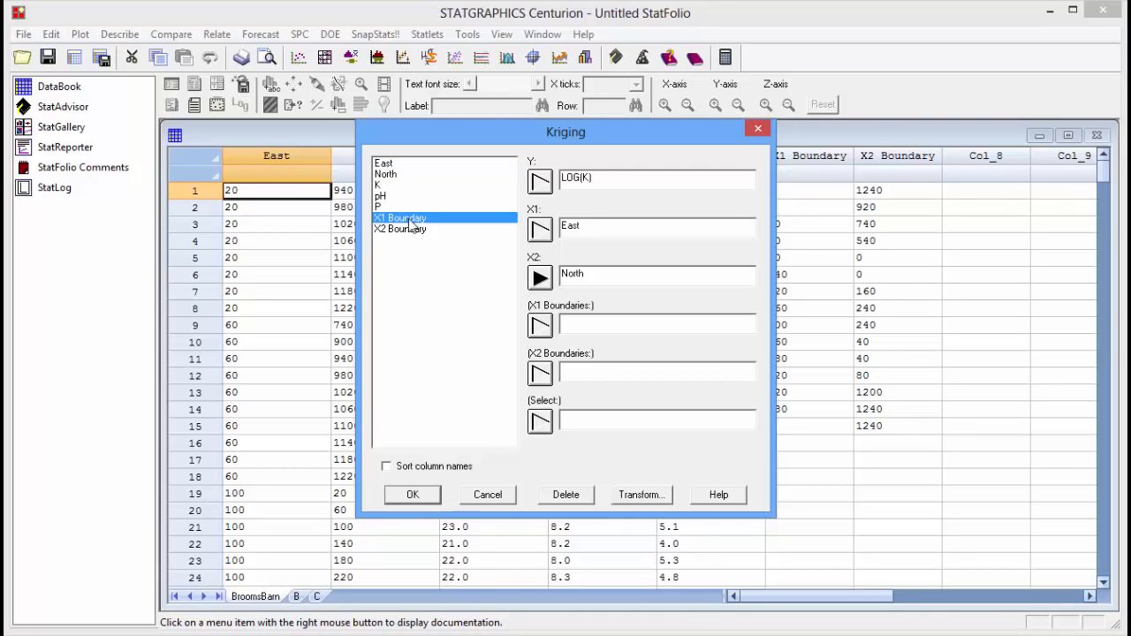
{"action": "left_click", "coordinate": [540, 325]}
{"action": "left_click", "coordinate": [405, 230]}
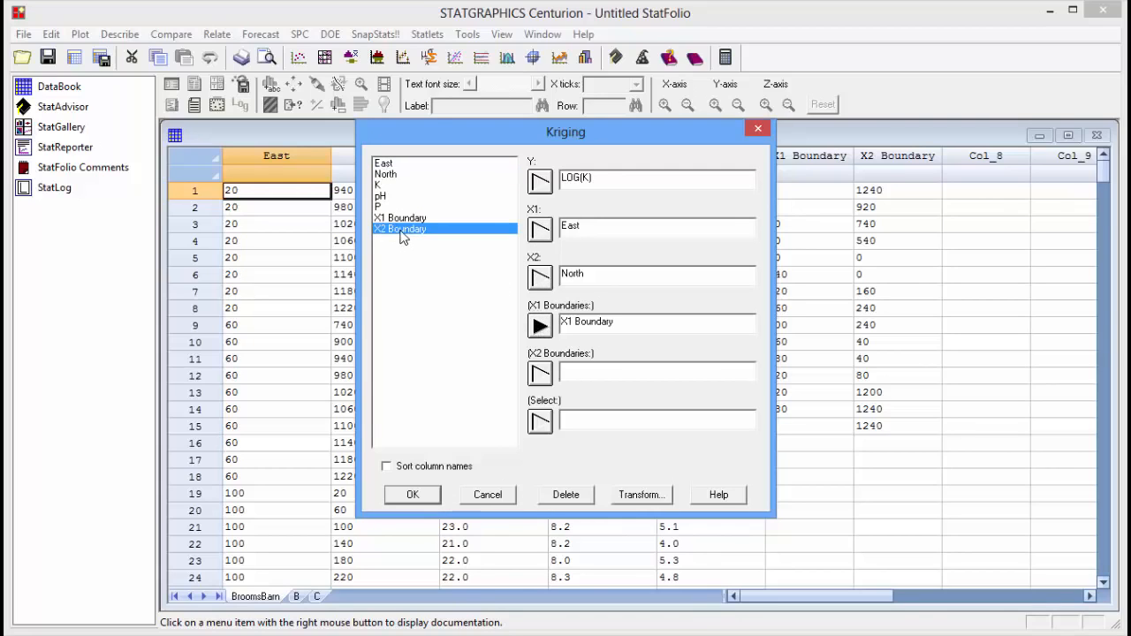
{"action": "left_click", "coordinate": [540, 373]}
{"action": "left_click", "coordinate": [416, 496]}
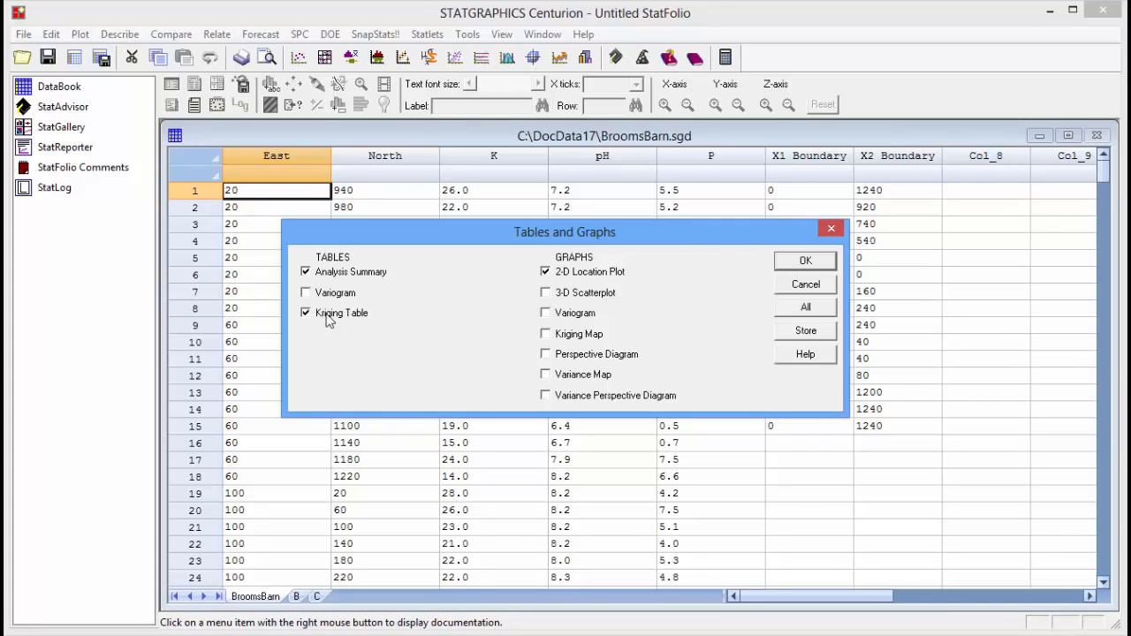
{"action": "left_click", "coordinate": [802, 263]}
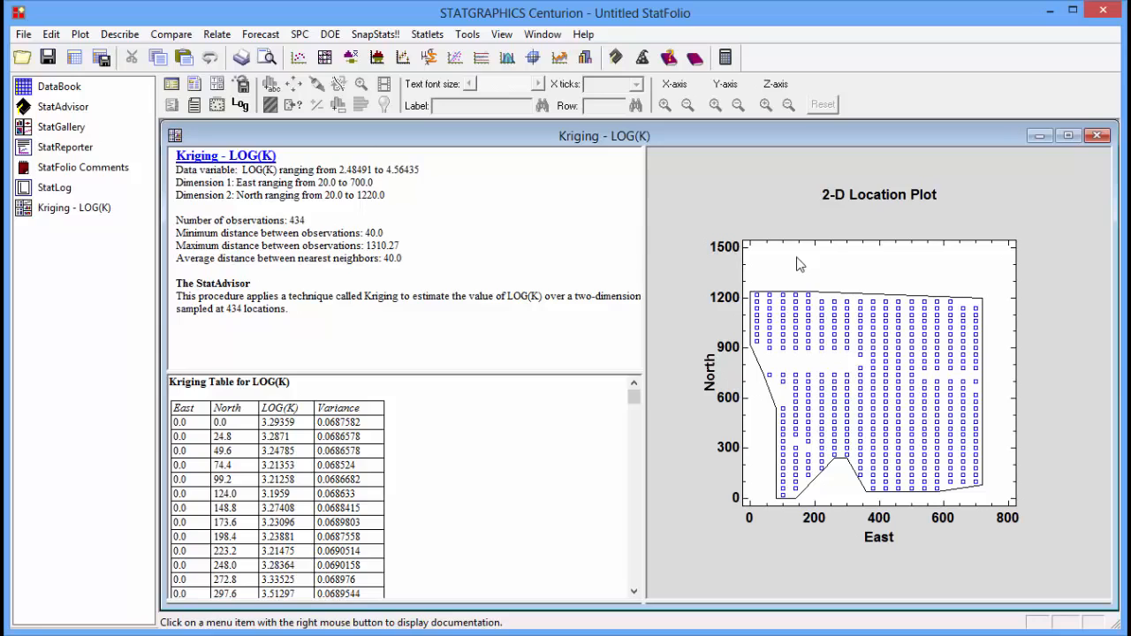
Step: Enlarge the Kriging Table and set the analysis to maximum lag distance 600, increment 32 and the Spherical variogram model
{"action": "double_click", "coordinate": [455, 530]}
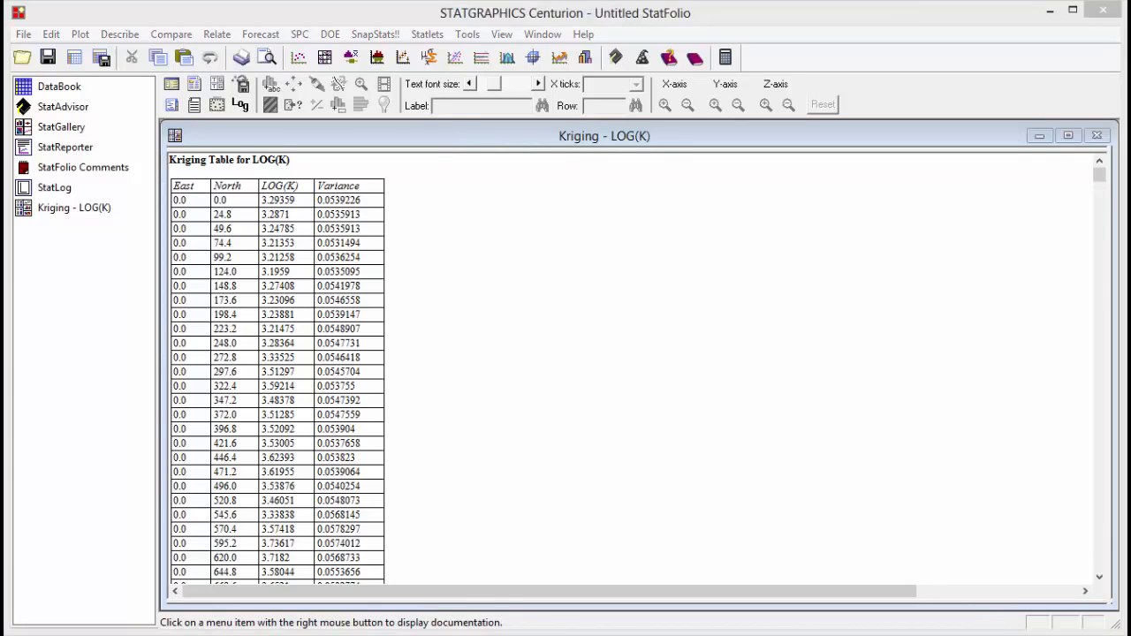
{"action": "right_click", "coordinate": [654, 329]}
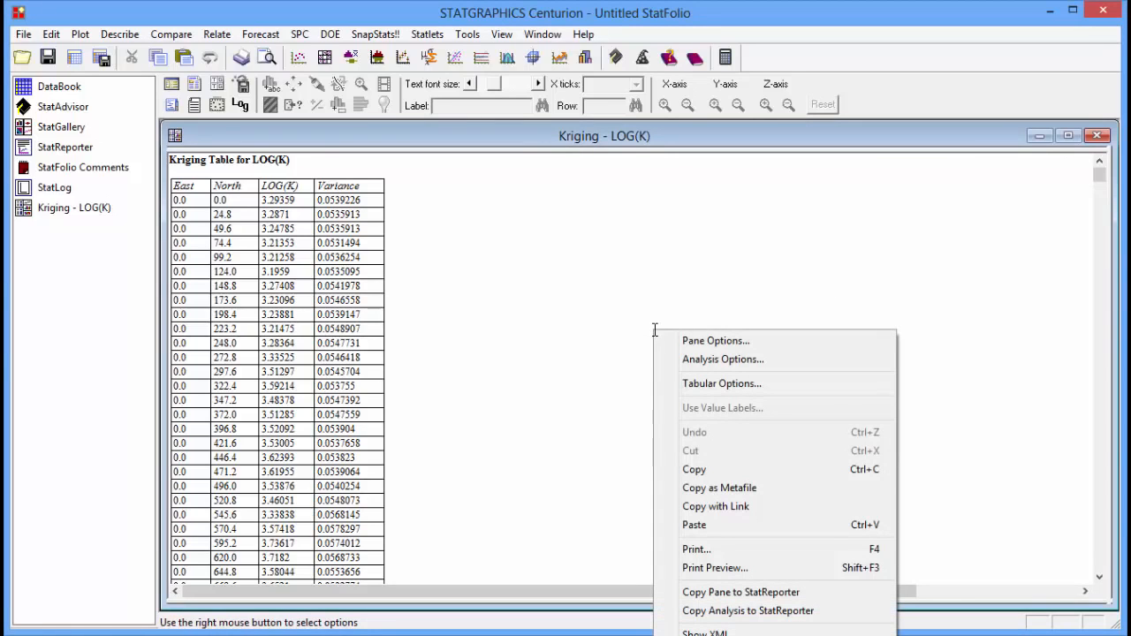
{"action": "left_click", "coordinate": [694, 360]}
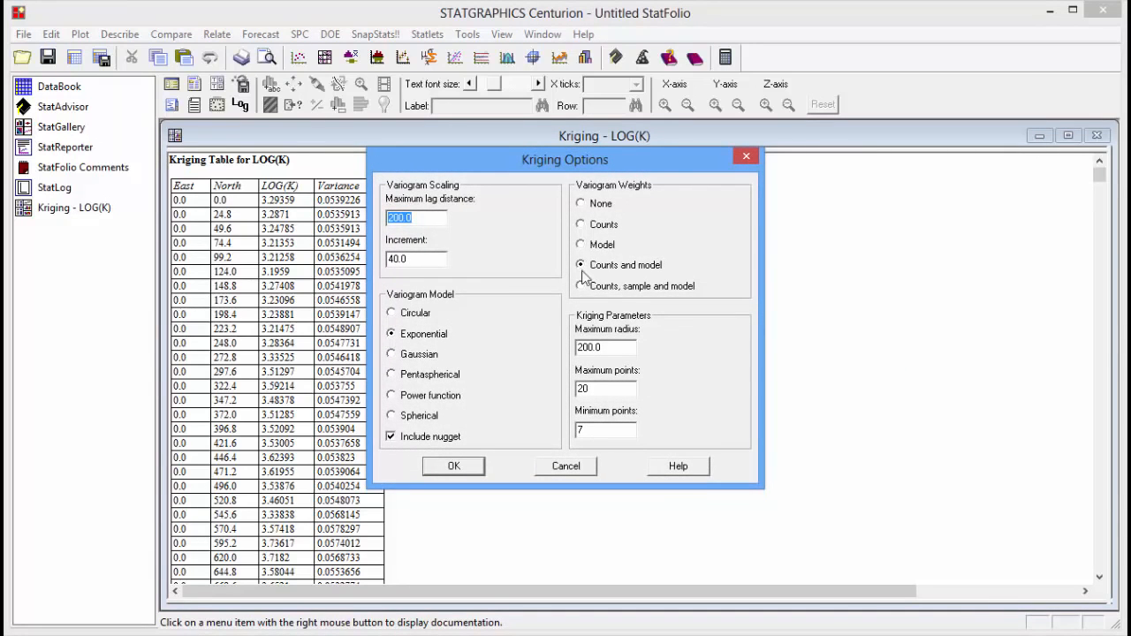
{"action": "left_click_drag", "start_coordinate": [438, 220], "coordinate": [350, 215]}
{"action": "type", "text": "600"}
{"action": "left_click_drag", "start_coordinate": [431, 259], "coordinate": [374, 258]}
{"action": "type", "text": "32"}
{"action": "left_click", "coordinate": [453, 468]}
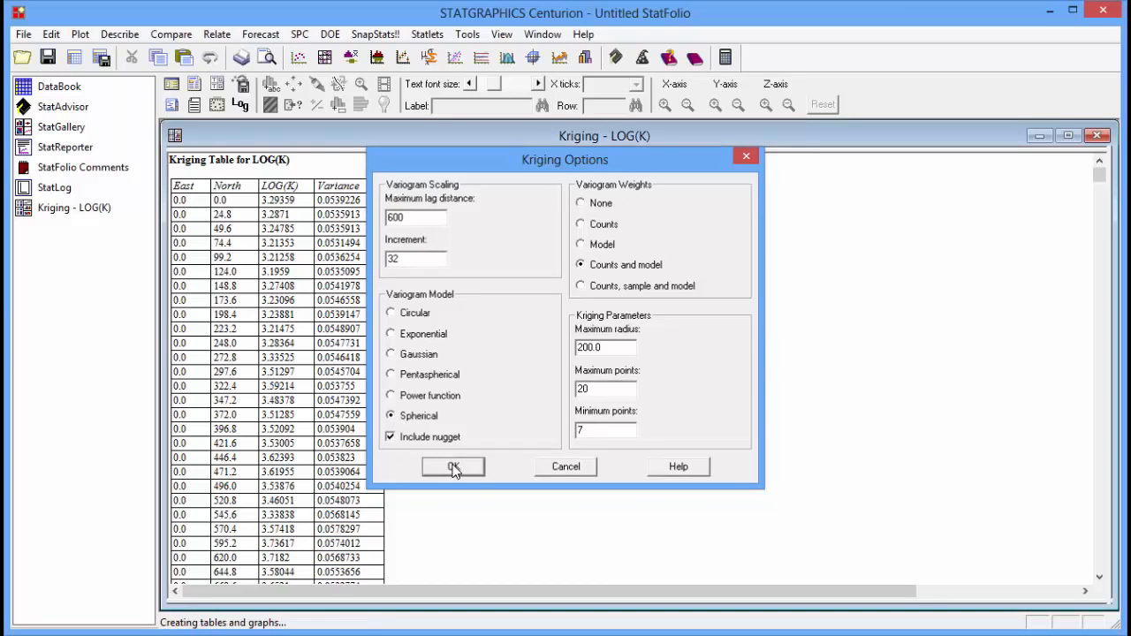